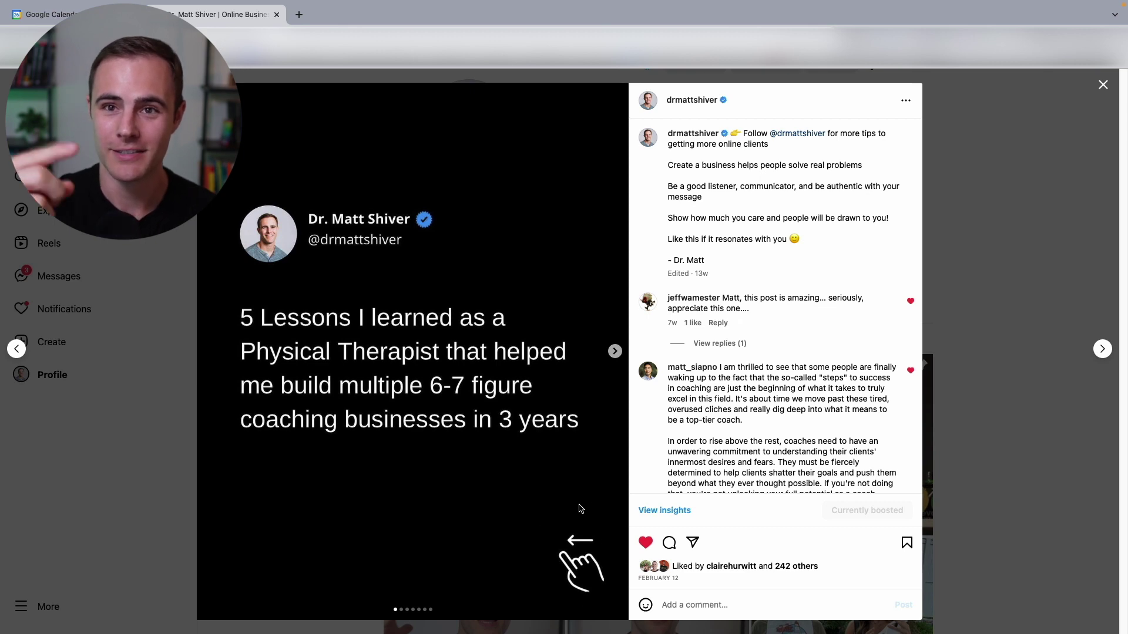
- Page through the slides of the "5 Lessons I learned as a Physical Therapist" carousel post and close it
click(614, 351)
click(613, 351)
click(613, 351)
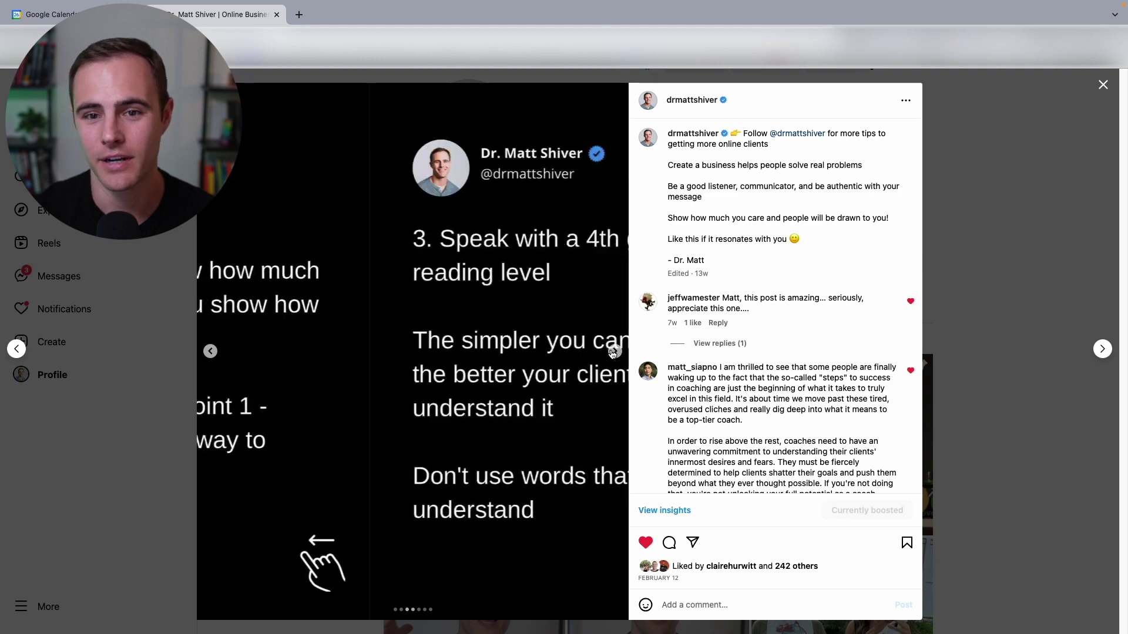
click(614, 351)
click(613, 351)
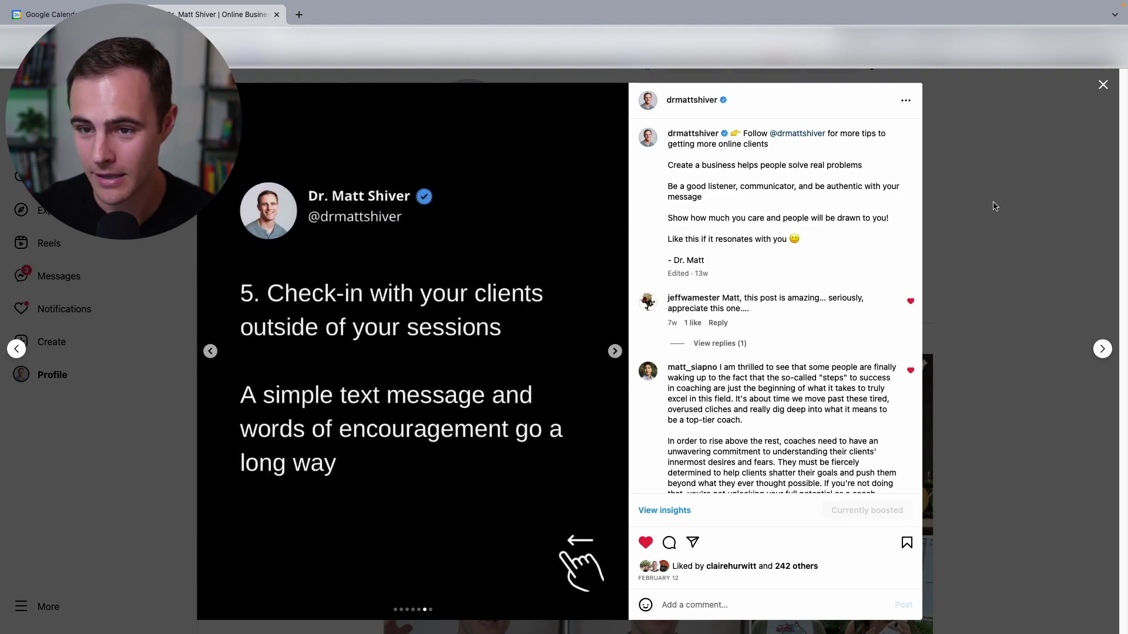
click(995, 206)
- View the insights of the "Your business is very important" post on the Instagram profile and close them
scroll(617, 422, down, 2)
scroll(616, 423, down, 6)
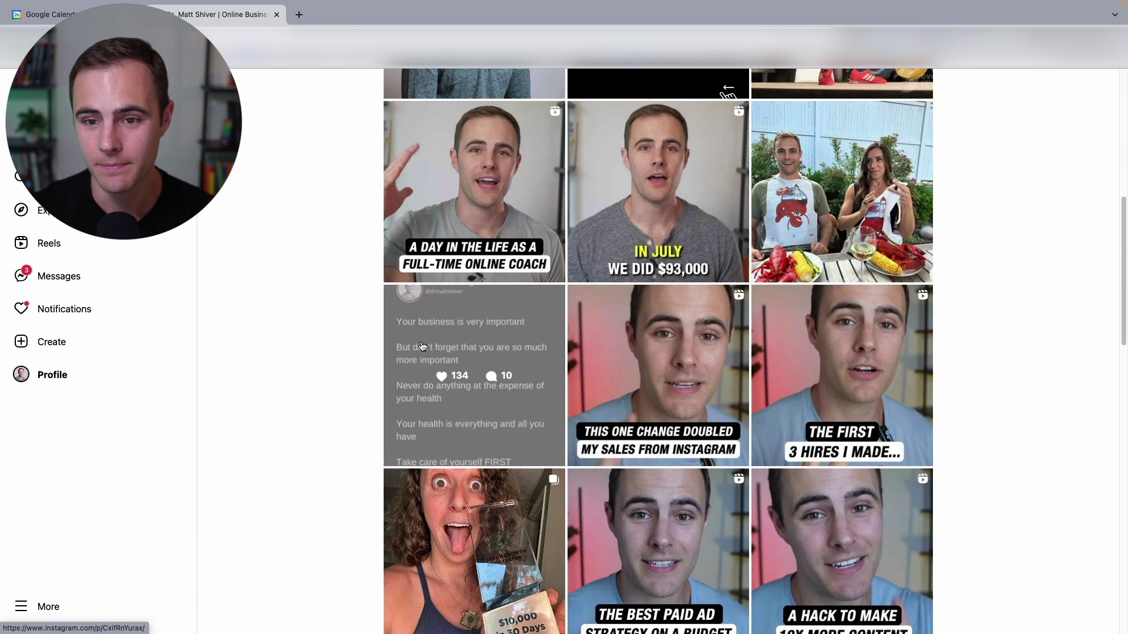
click(480, 429)
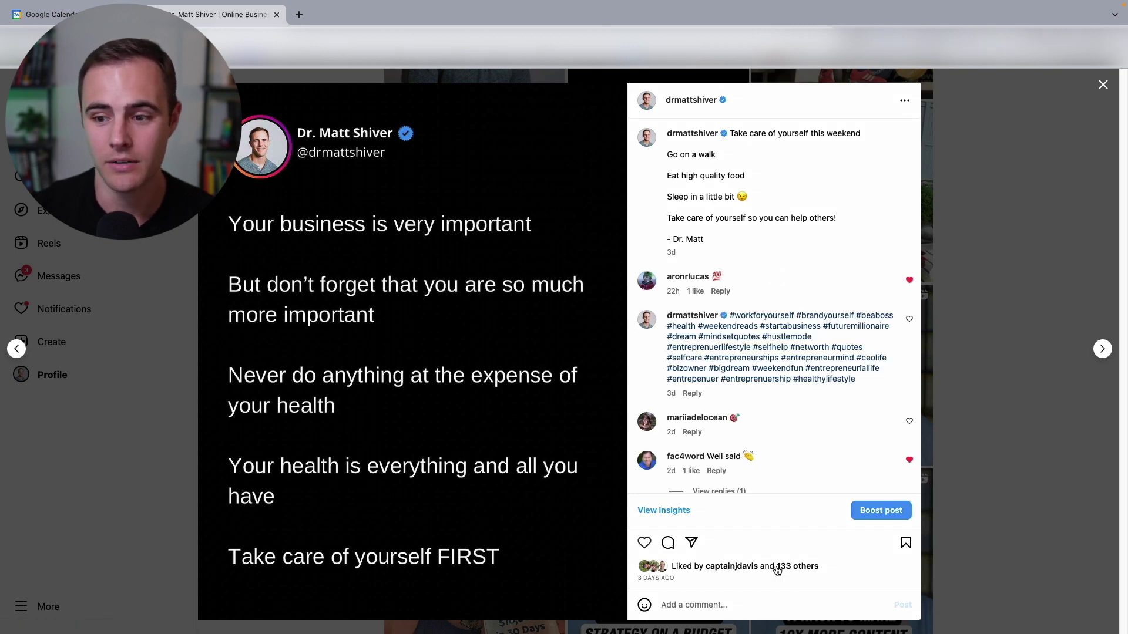
click(663, 510)
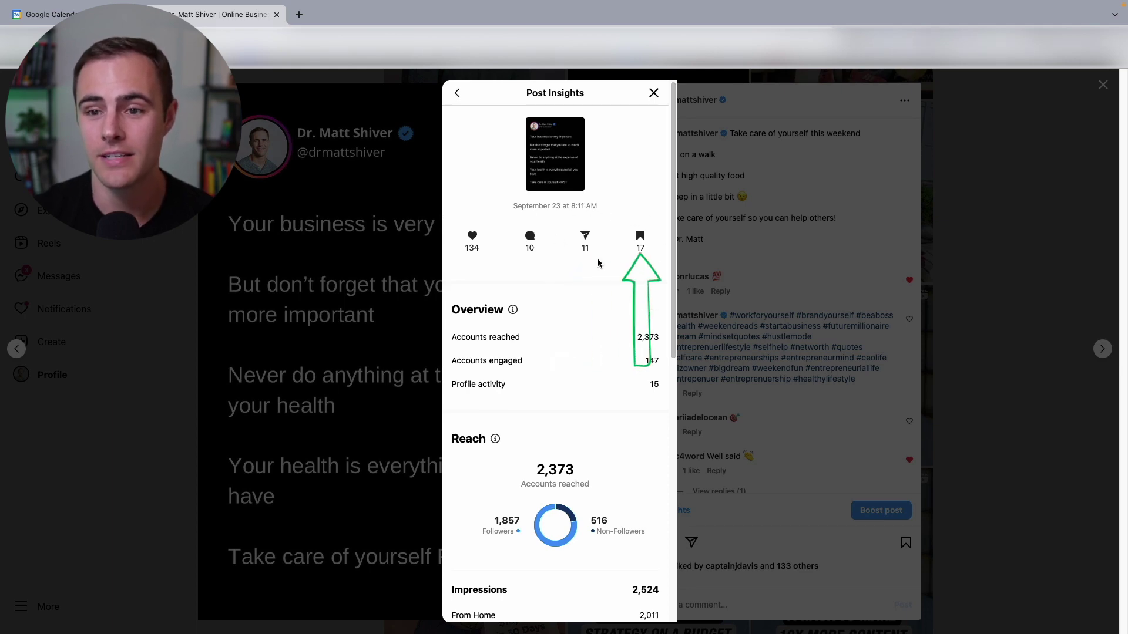
click(654, 93)
- View the insights of the "Here are my 7 favorite books to master marketing & sales" post, and close the post
scroll(734, 322, down, 2)
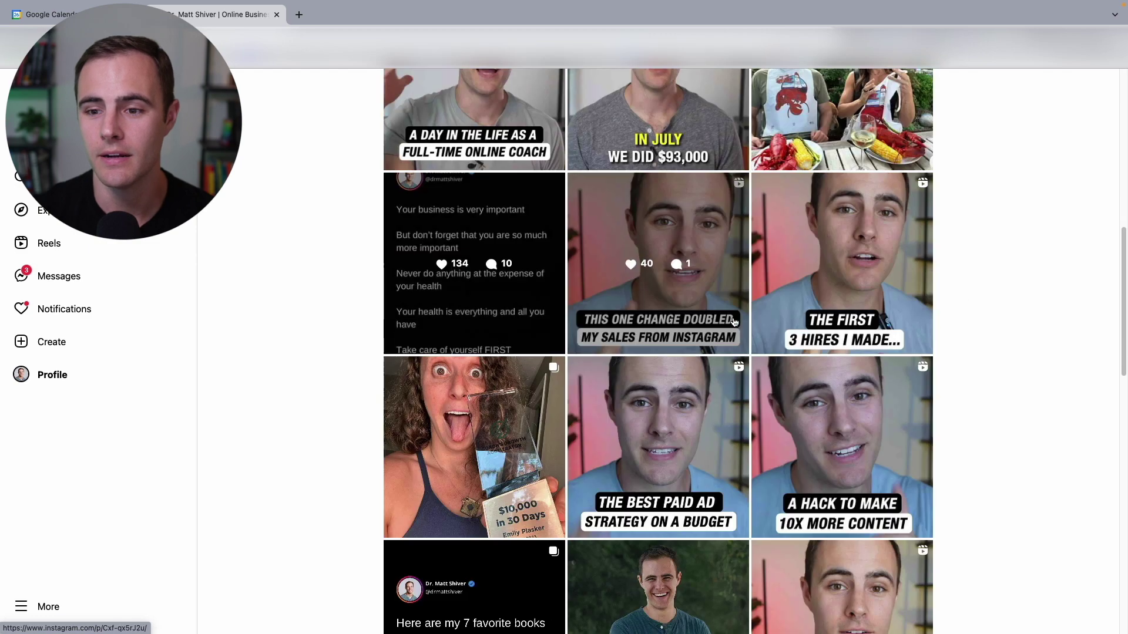
scroll(734, 322, down, 2)
click(473, 522)
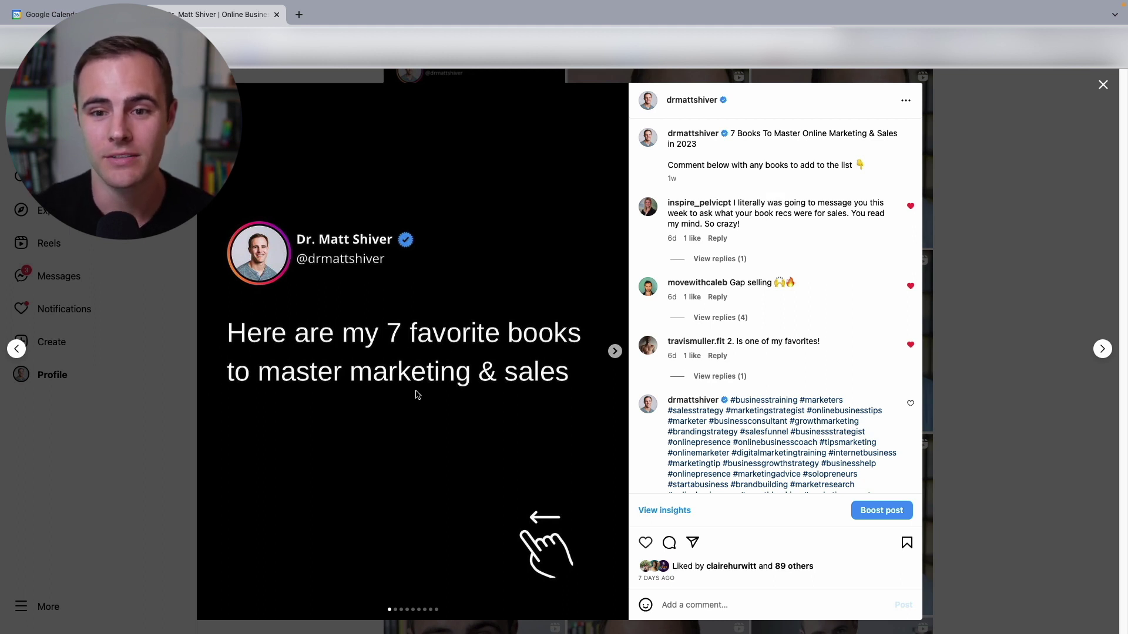
click(660, 510)
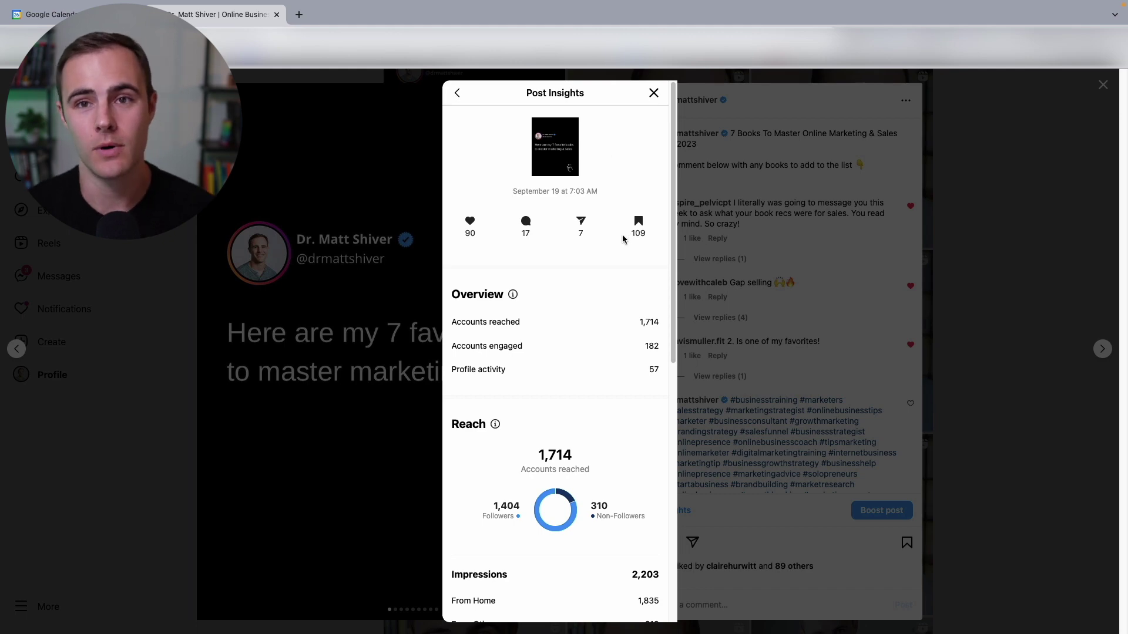
click(996, 182)
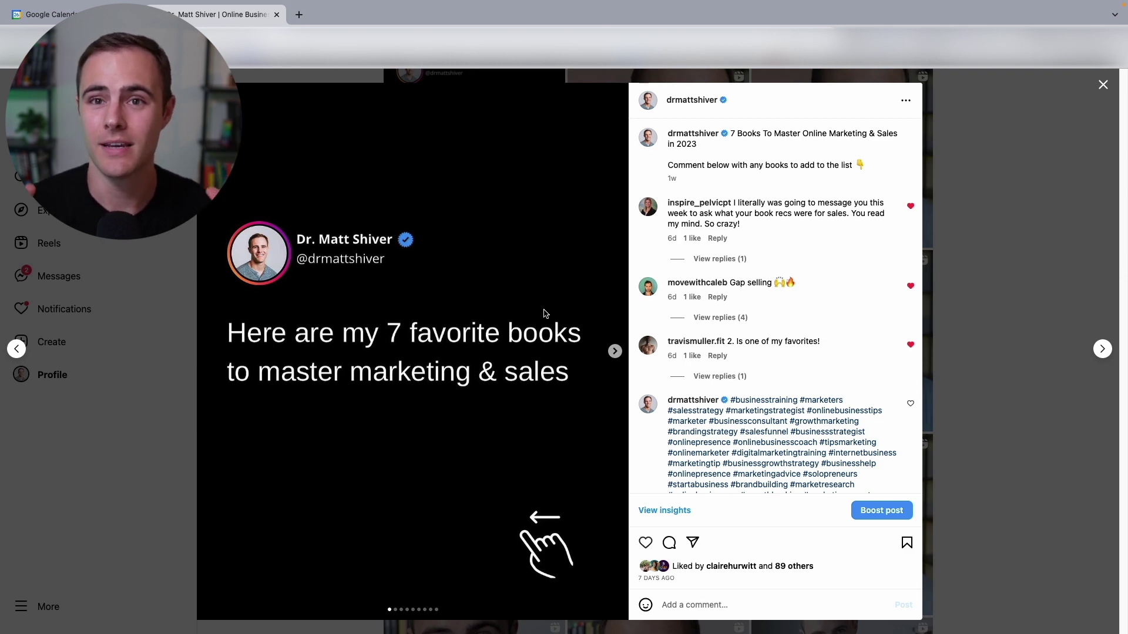
click(1017, 193)
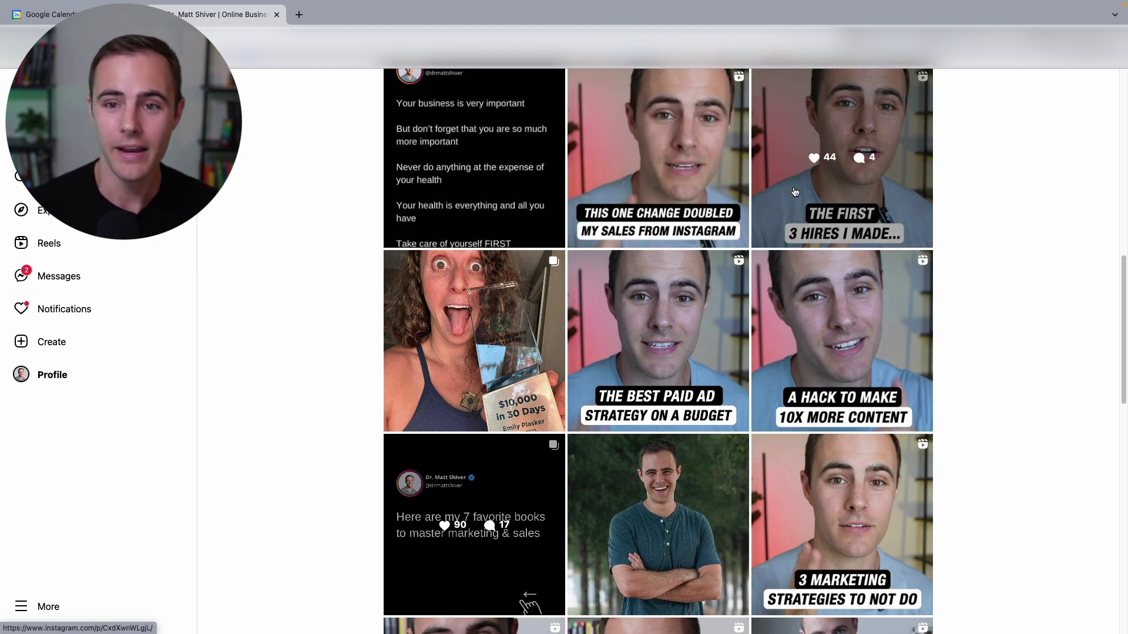
click(482, 167)
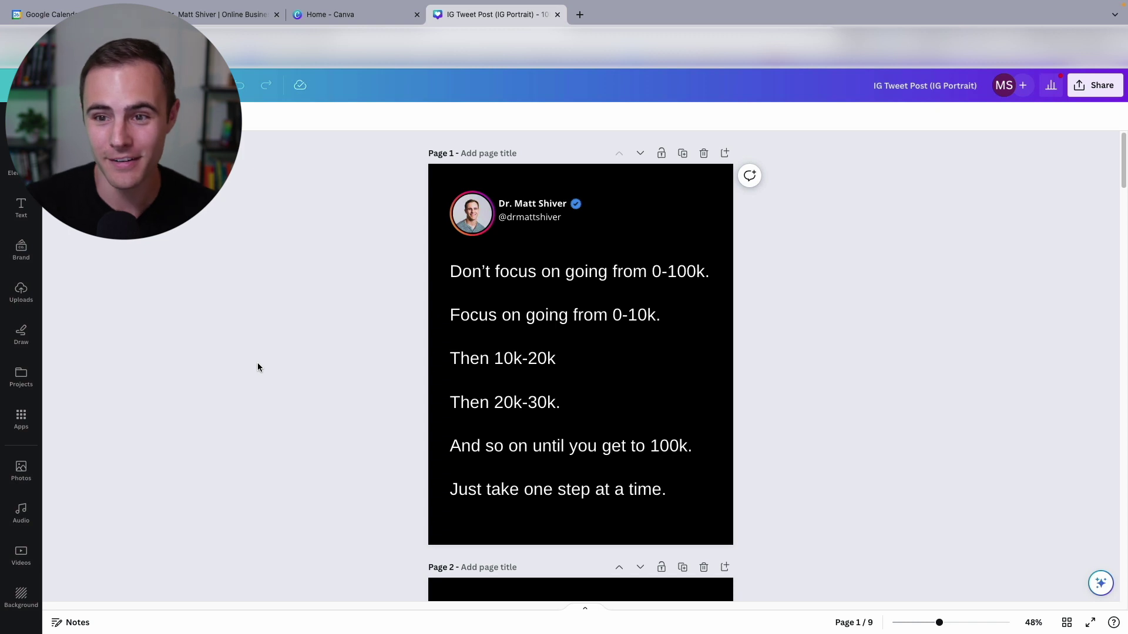
- Check the fonts of the body text, display name and handle on page 1 of the IG Tweet Post design in Canva
click(506, 293)
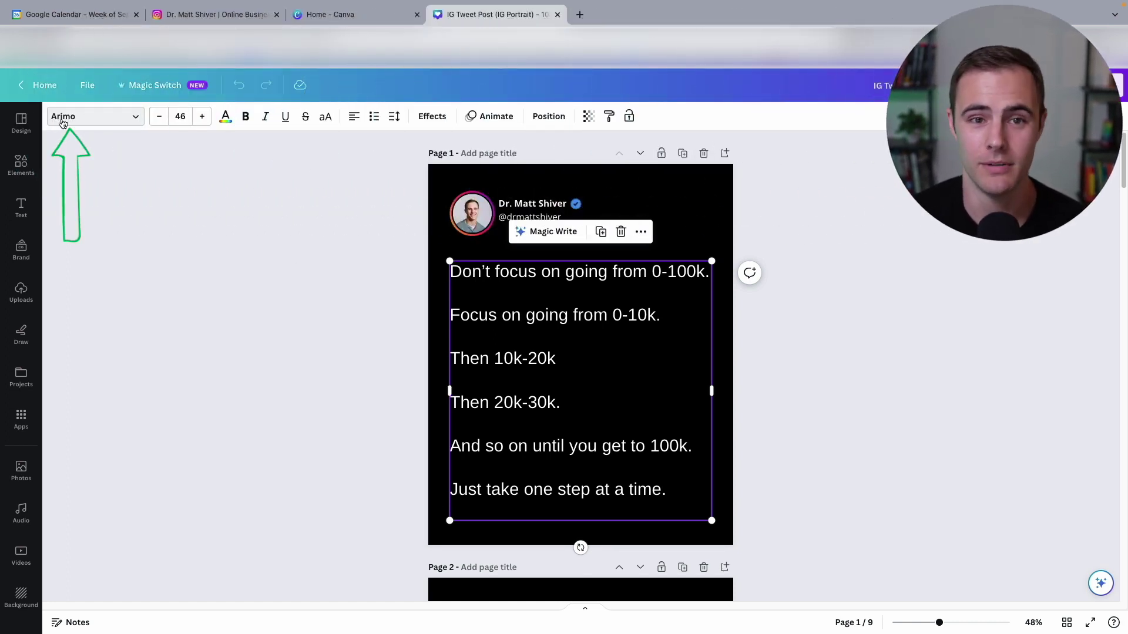
click(558, 211)
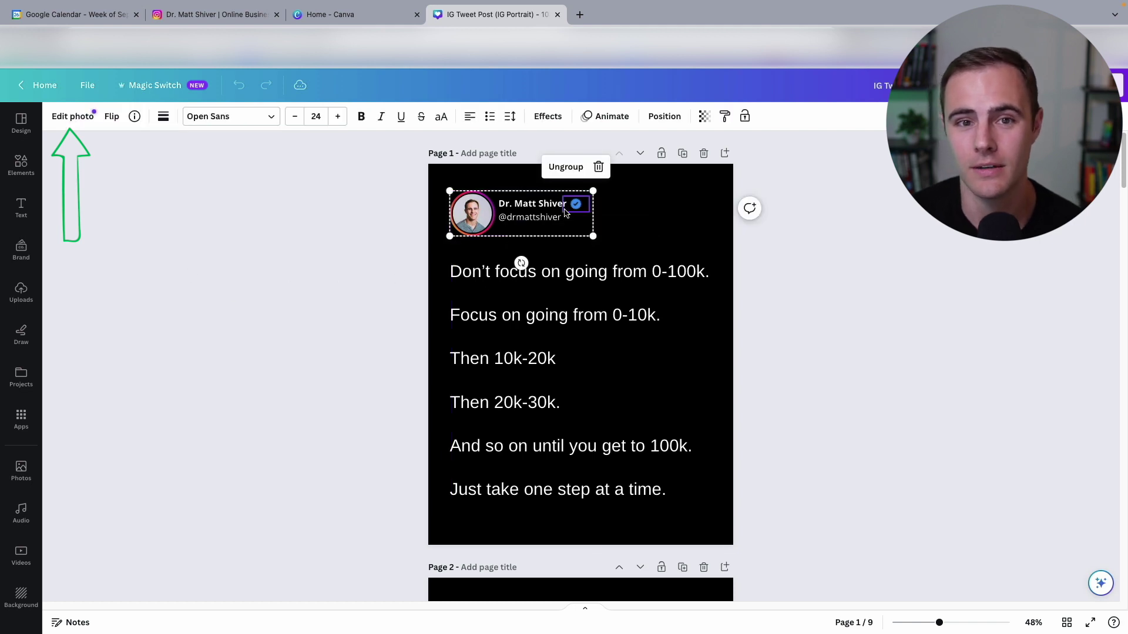
click(558, 210)
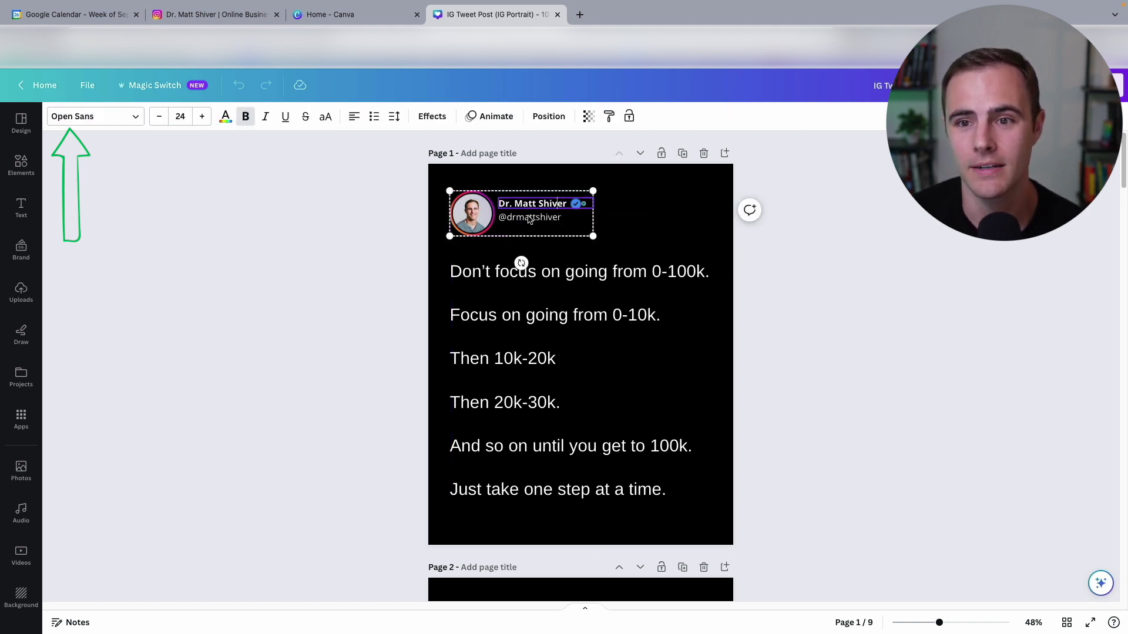
click(528, 218)
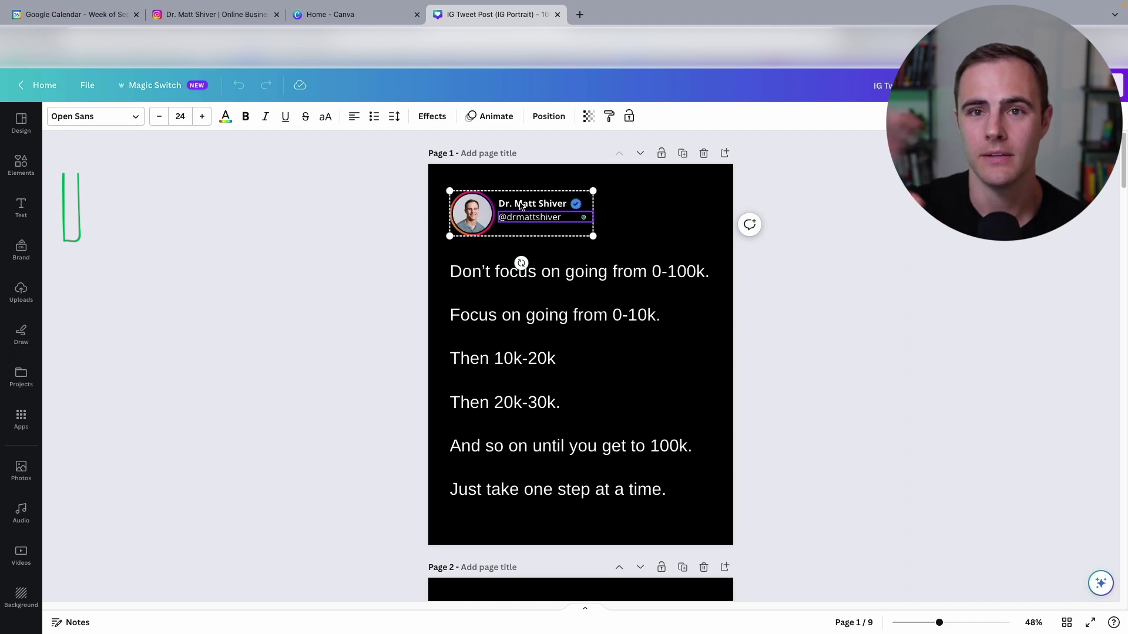
click(337, 309)
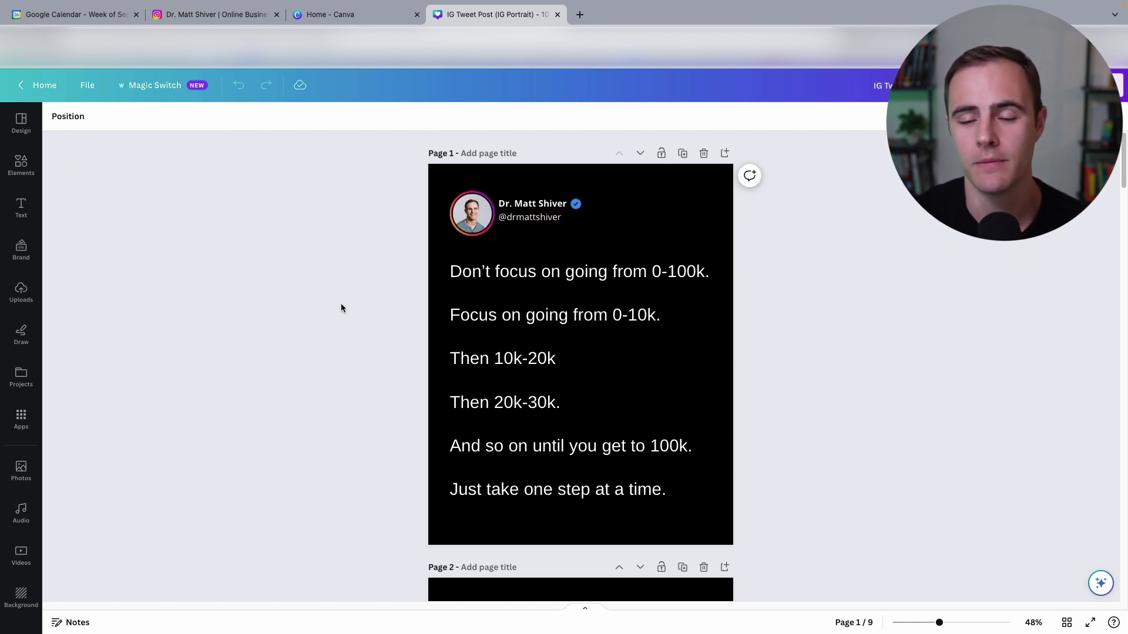
- Look through the carousel pages of the IG Tweet Post design, return to page 1 and deselect its text
key(Tab)
scroll(365, 326, down, 8)
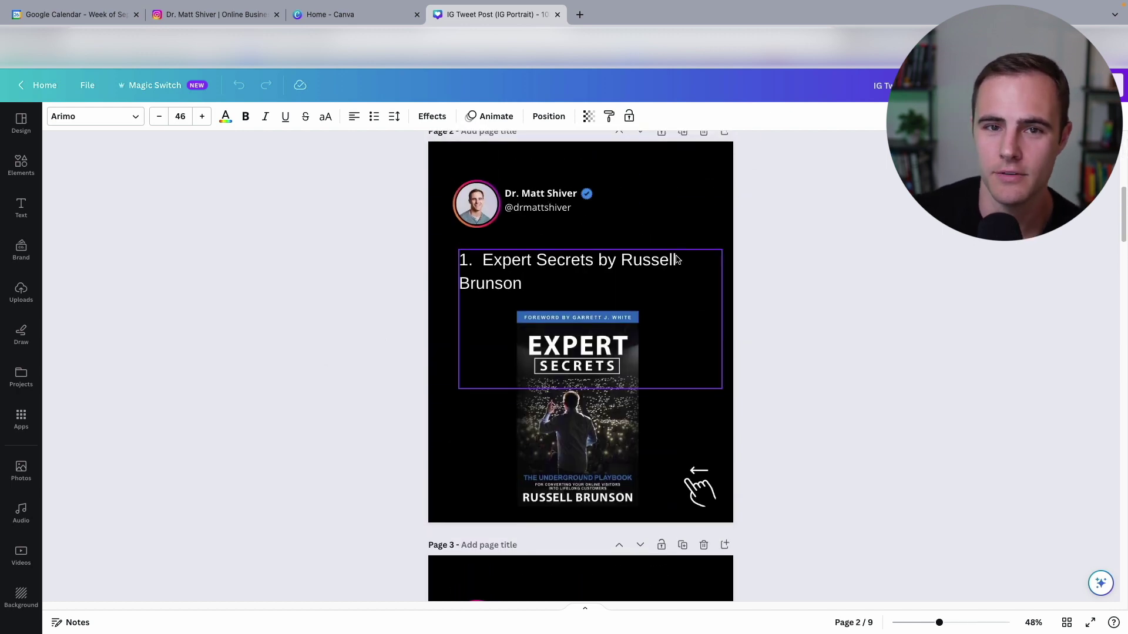
scroll(487, 237, up, 7)
scroll(486, 236, down, 4)
scroll(486, 236, up, 4)
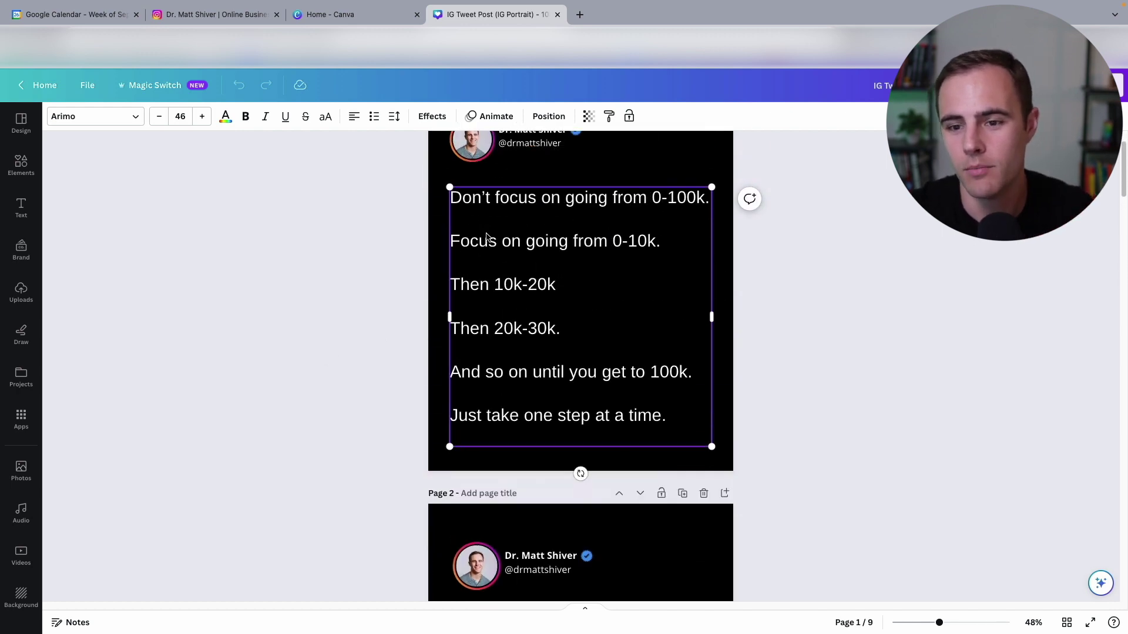
scroll(486, 237, down, 8)
scroll(487, 237, down, 20)
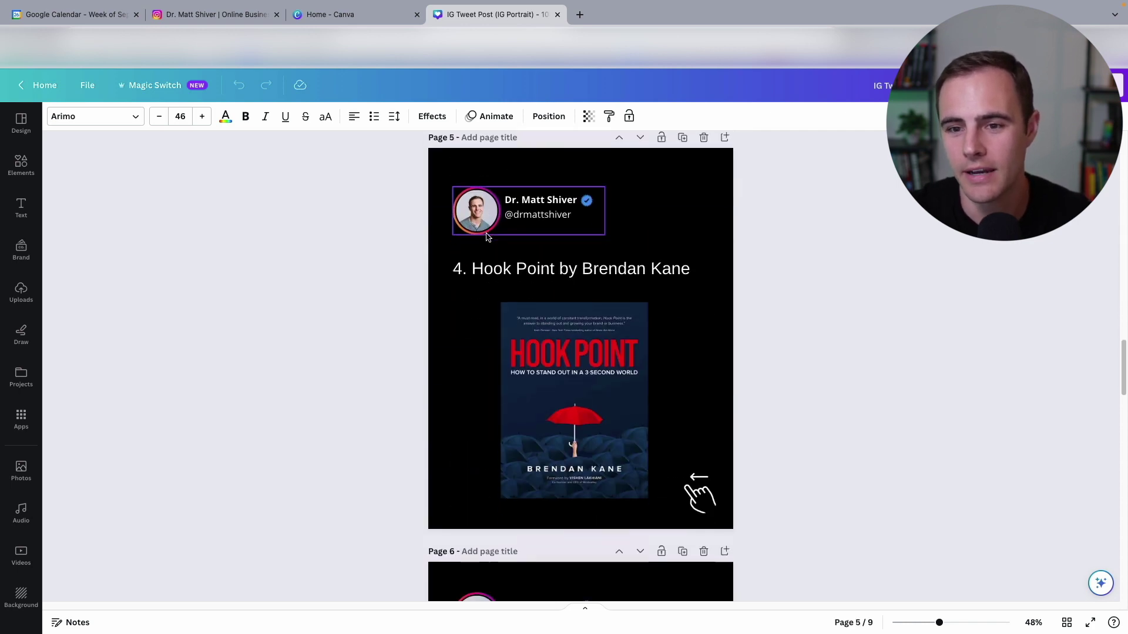
scroll(486, 236, up, 20)
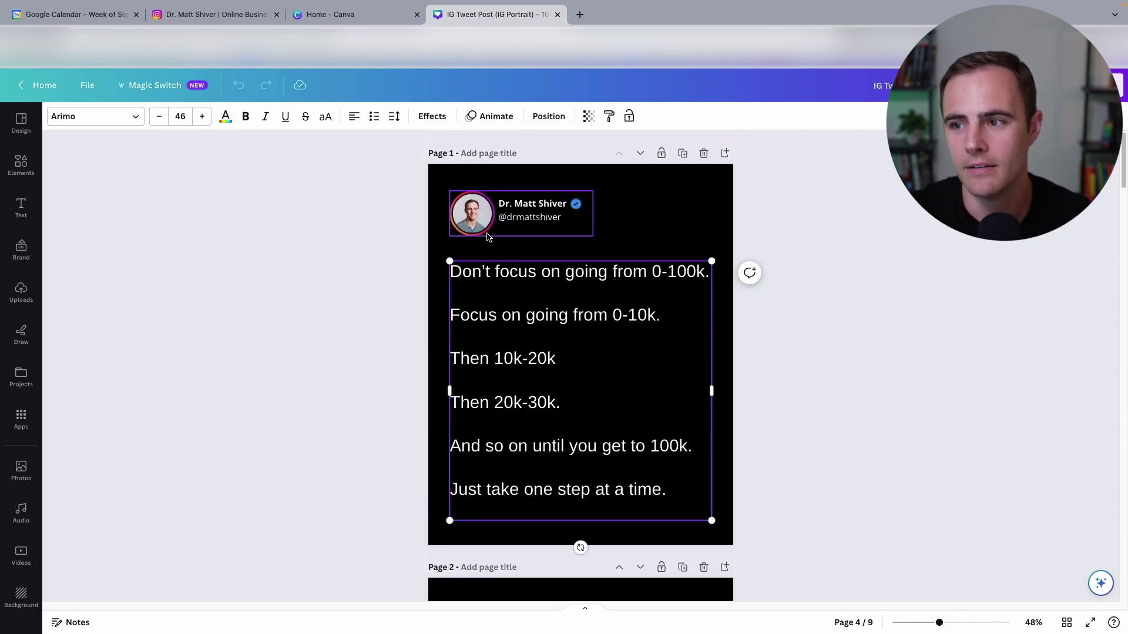
click(268, 237)
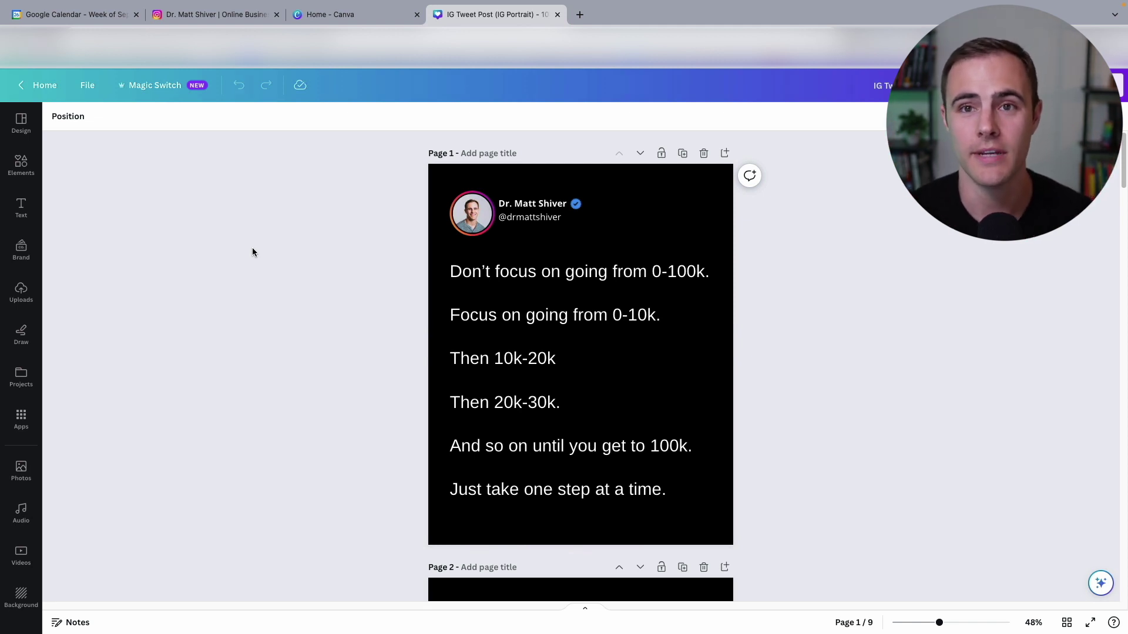
- From the Canva home page, browse templates for a 1080 x 1350 px portrait Instagram post and return to the IG Tweet Post design
key(ctrl+shift+Tab)
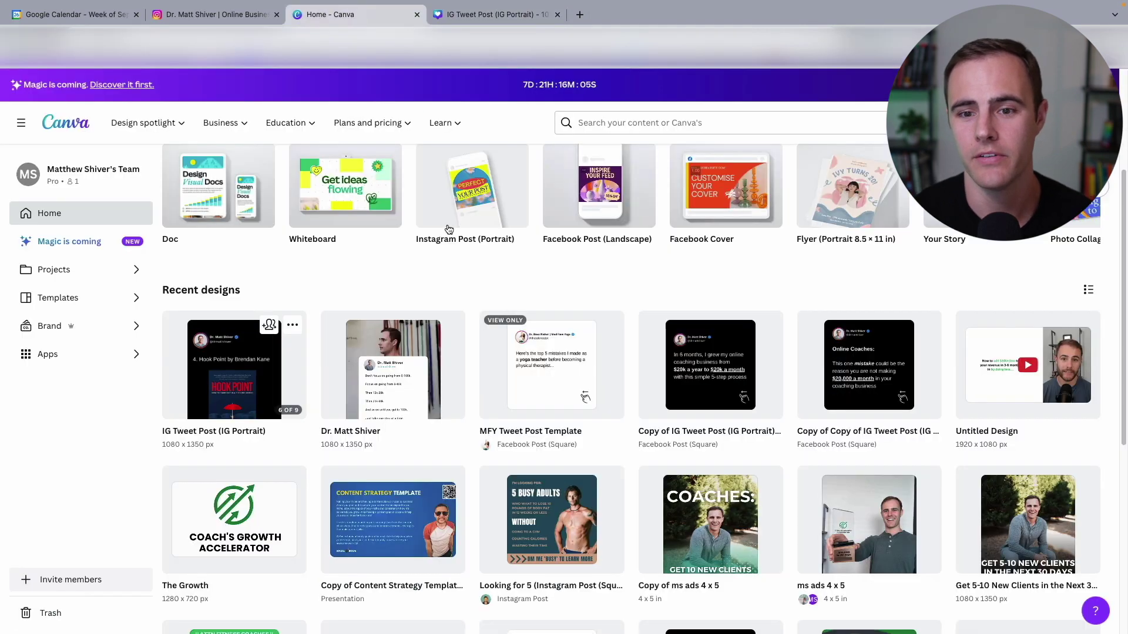
click(448, 229)
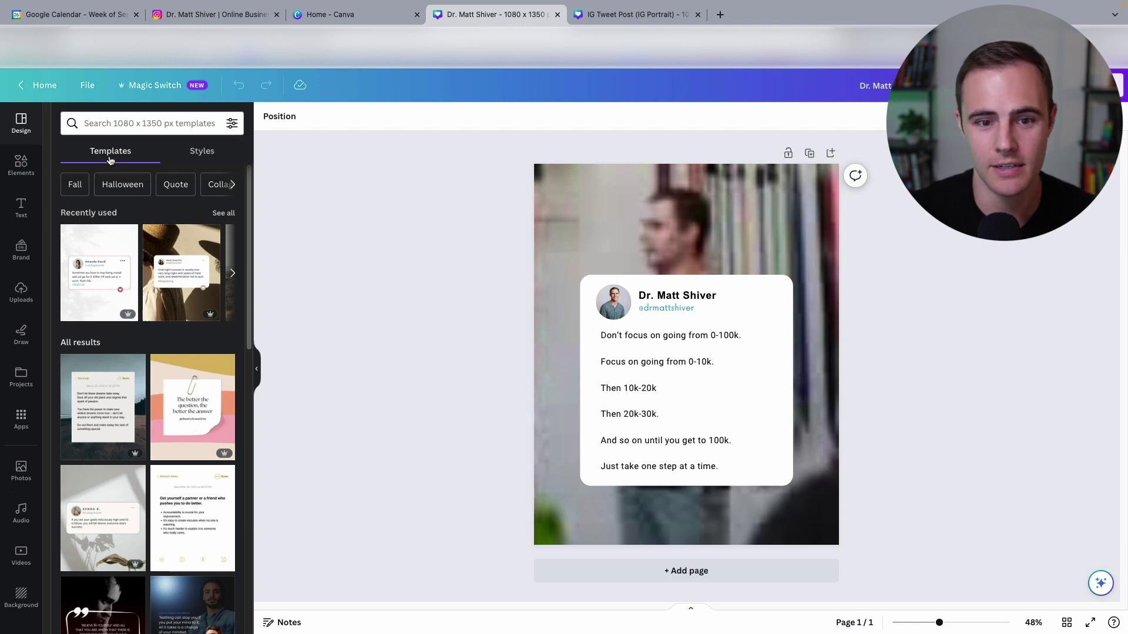
scroll(123, 481, down, 5)
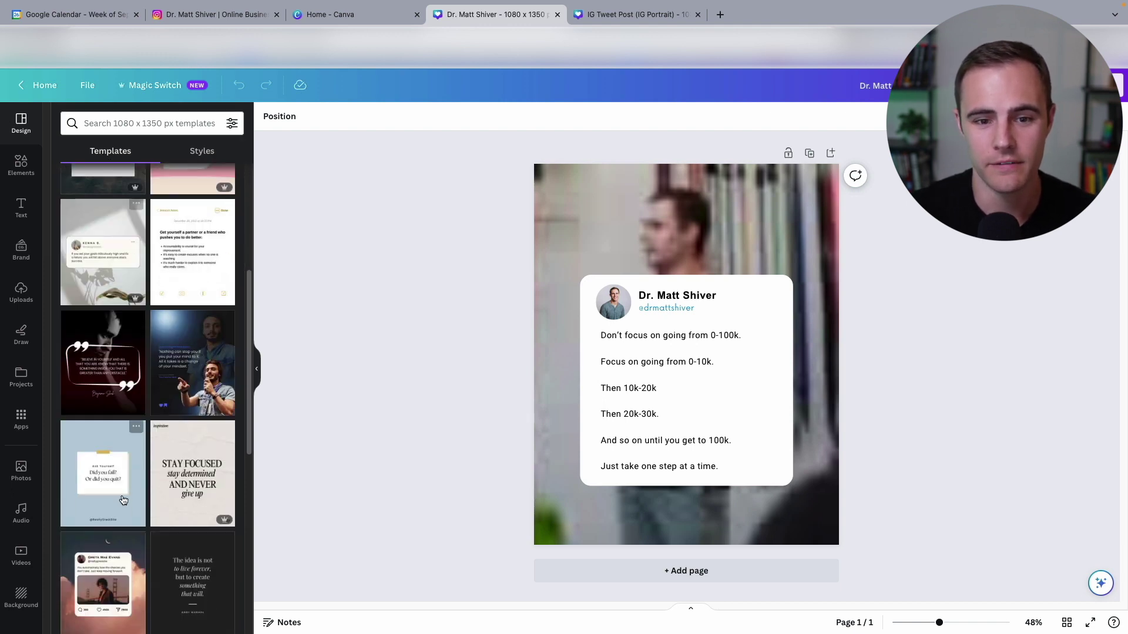
scroll(121, 481, down, 10)
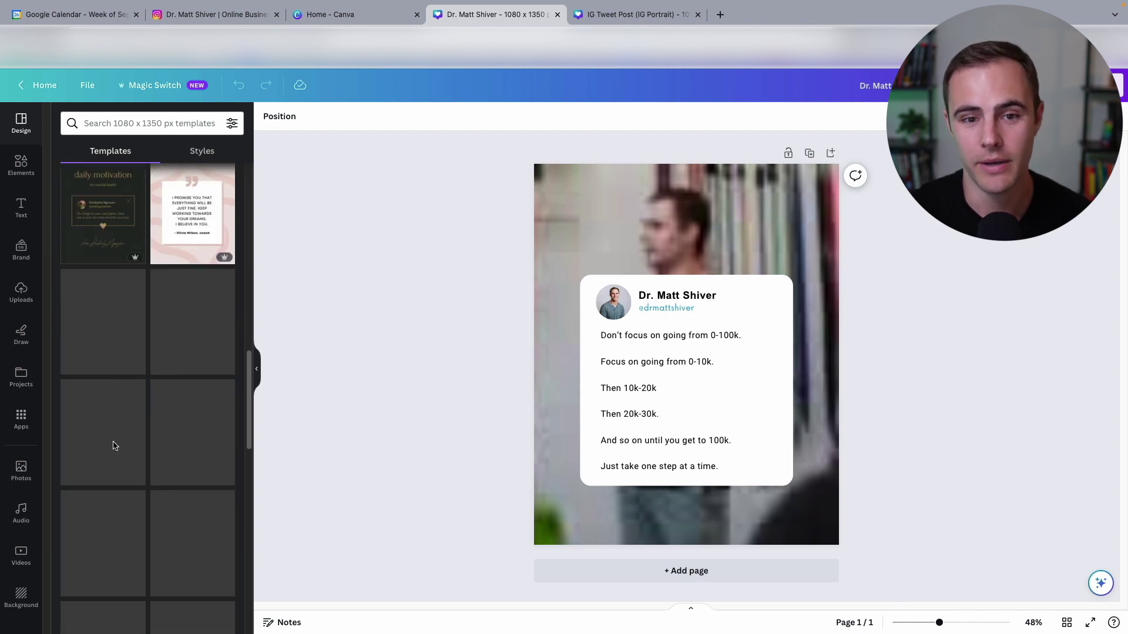
scroll(113, 446, up, 15)
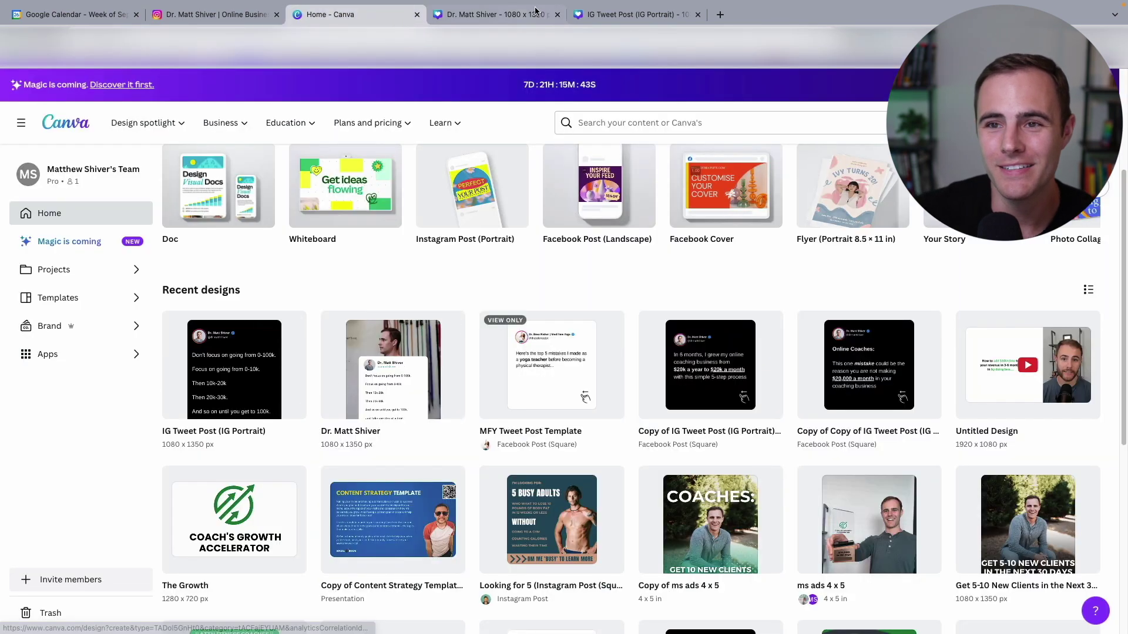
click(644, 16)
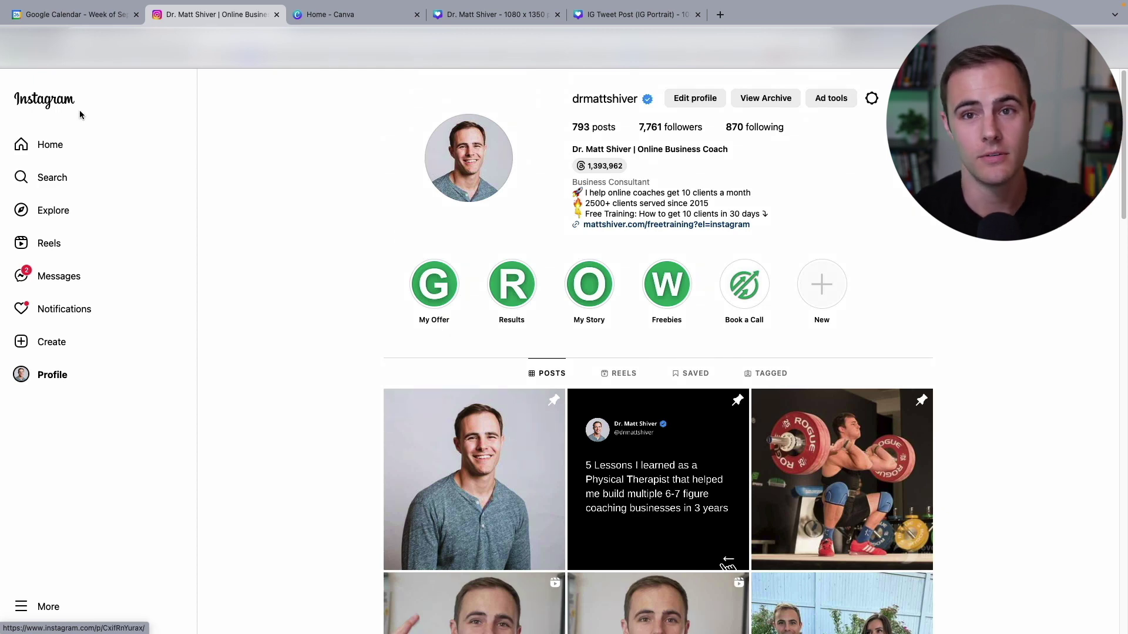
- Open the Tweets collection among the saved posts on Instagram
click(52, 605)
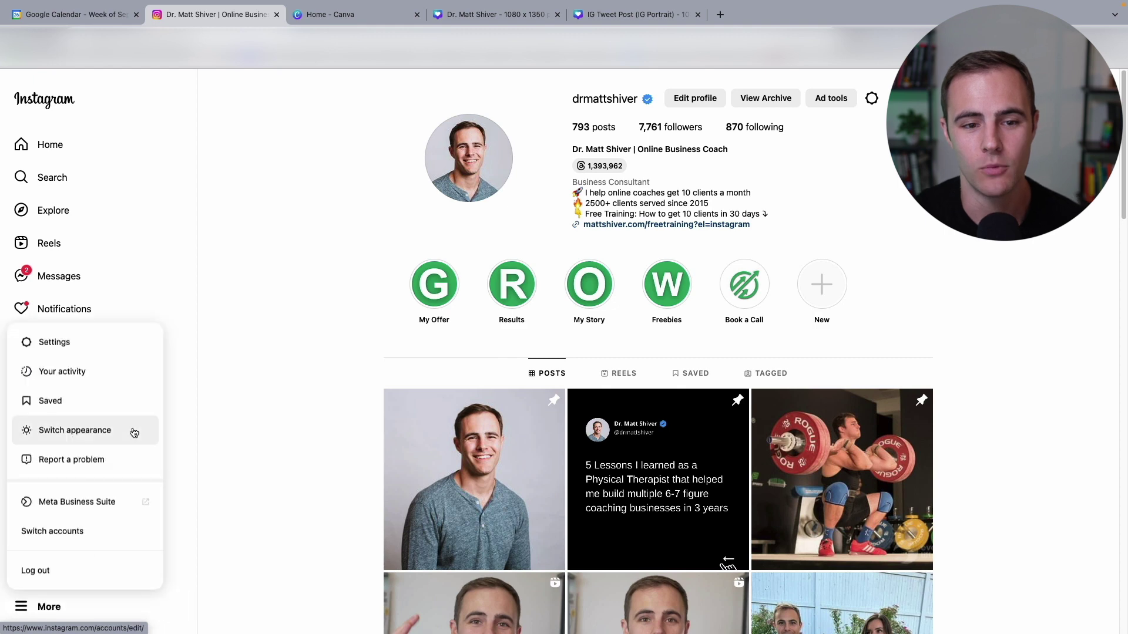
click(50, 400)
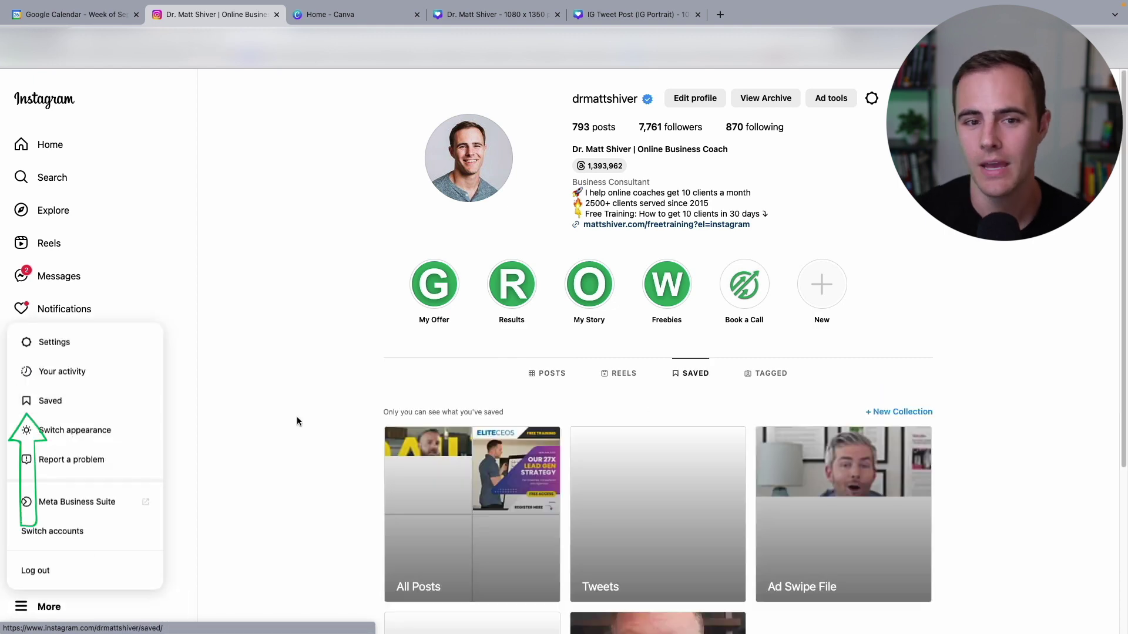
scroll(291, 377, down, 4)
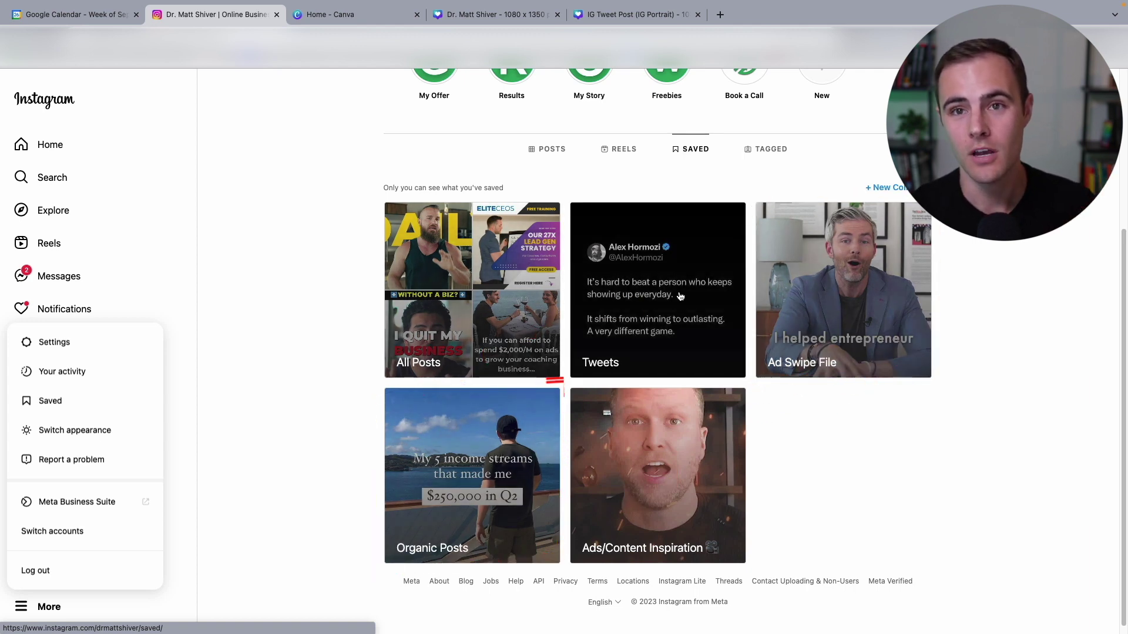
click(605, 330)
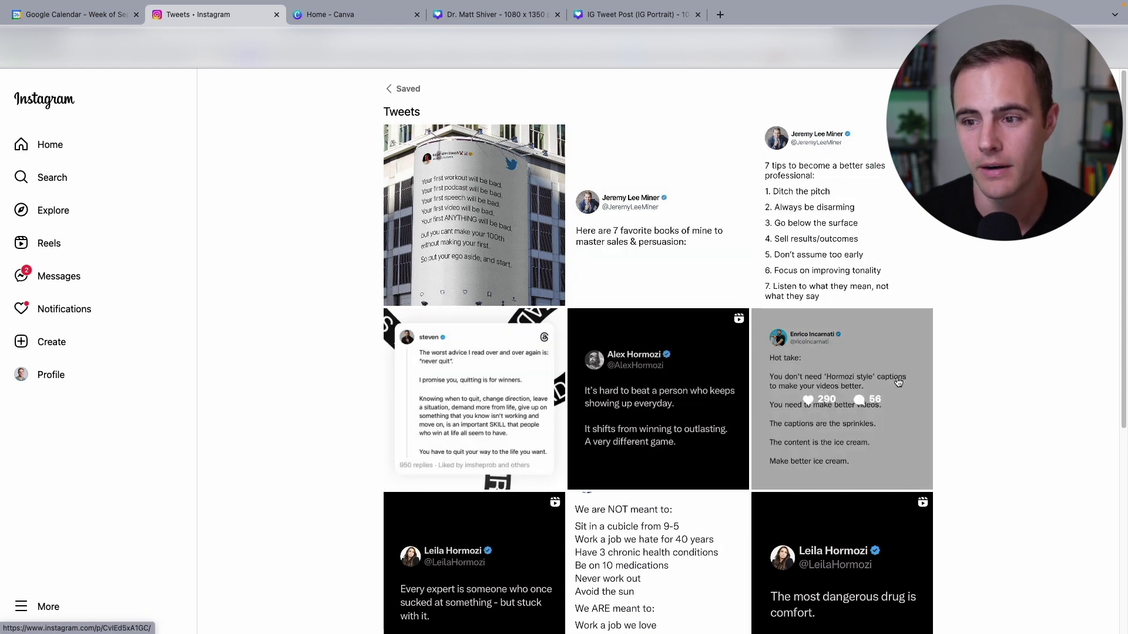
- Look through the saved posts in the Tweets collection for ideas and switch back to Canva's IG Tweet Post design
scroll(897, 383, down, 3)
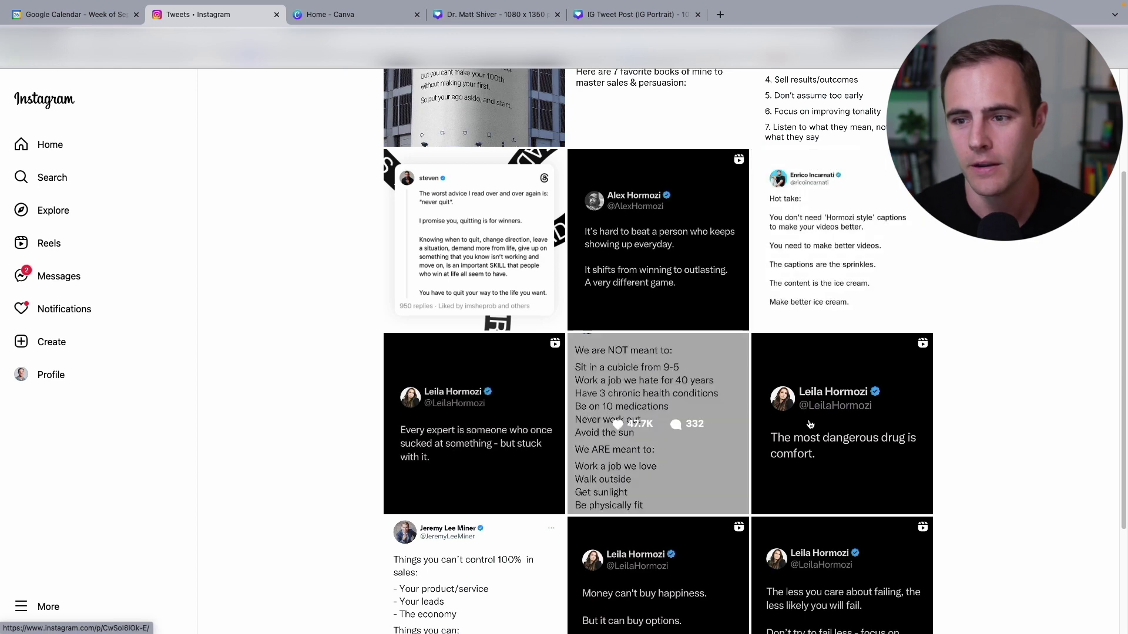
scroll(822, 428, down, 3)
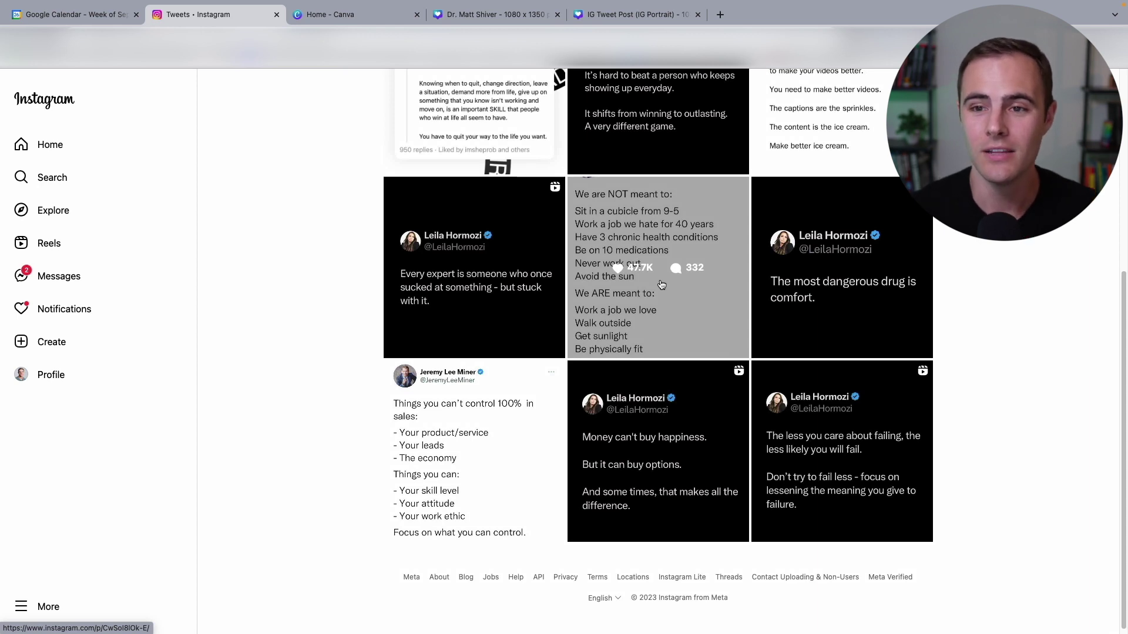
scroll(661, 285, up, 5)
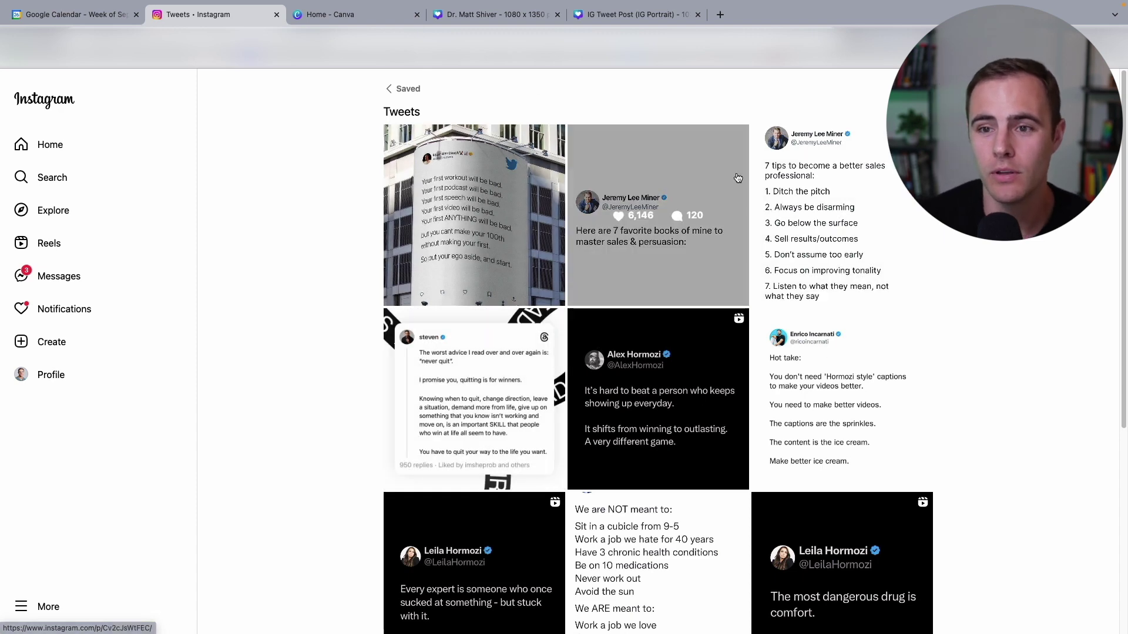
click(487, 14)
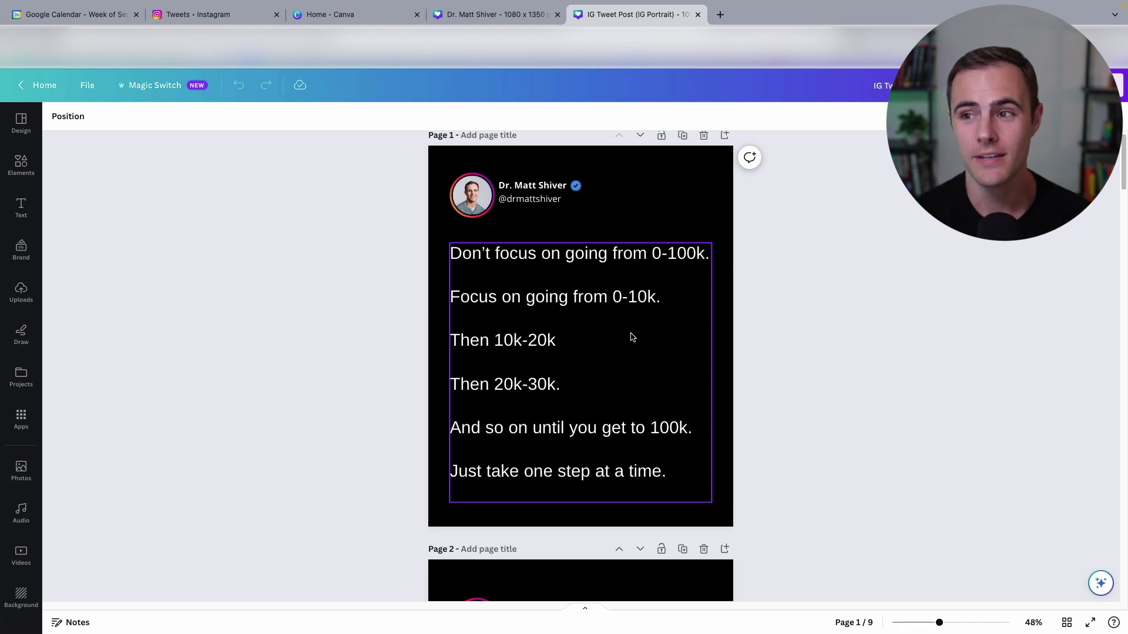
- Download only page 1 of the IG Tweet Post design as a PNG
click(1094, 86)
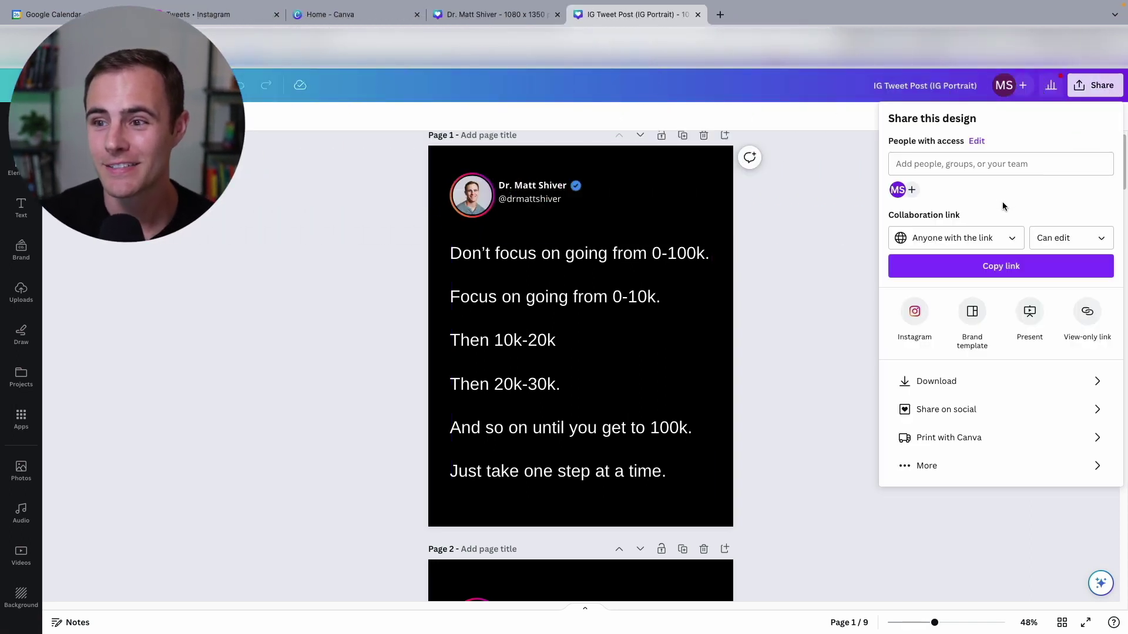
click(934, 382)
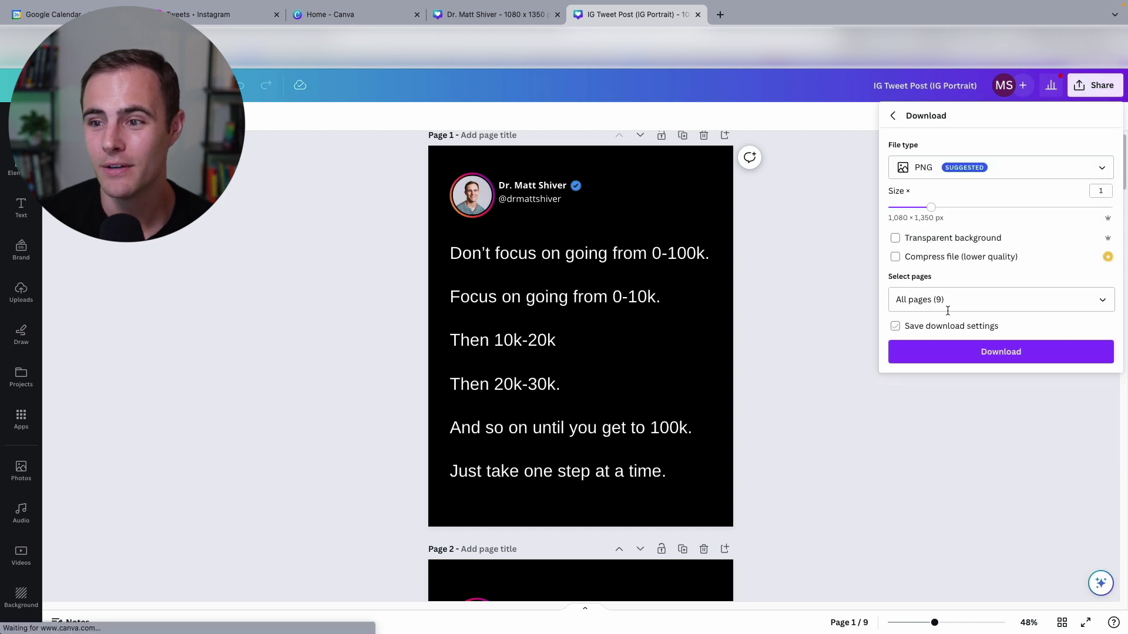
click(966, 299)
click(945, 333)
click(952, 393)
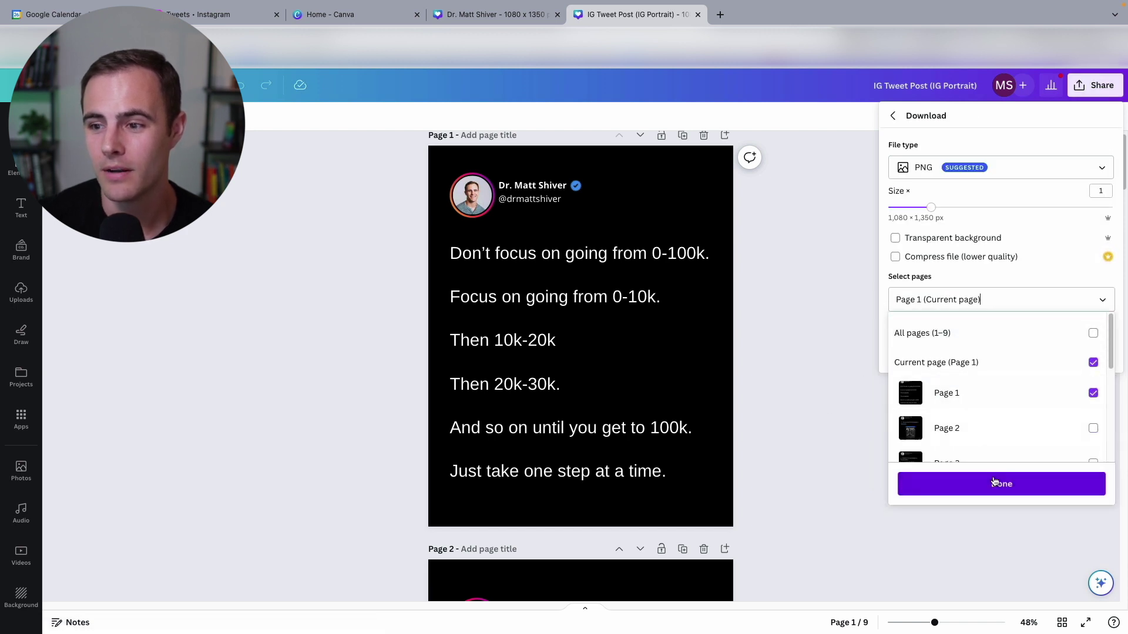
click(997, 483)
click(945, 352)
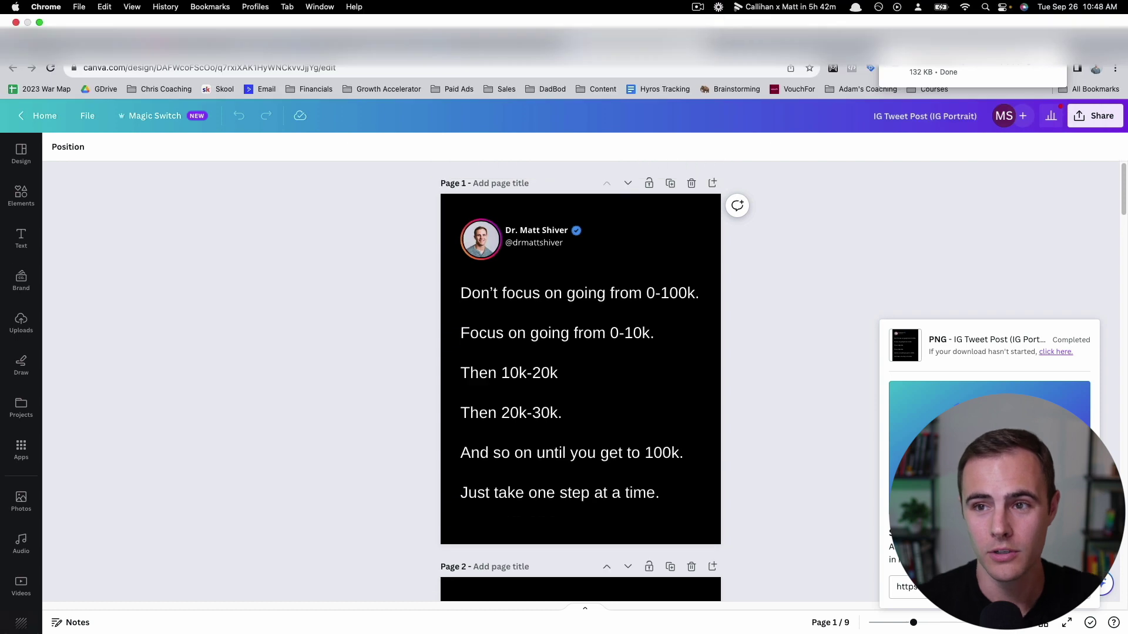
- Open the Later website in a new browser tab and continue into the account's scheduling calendar
click(720, 15)
text(later)
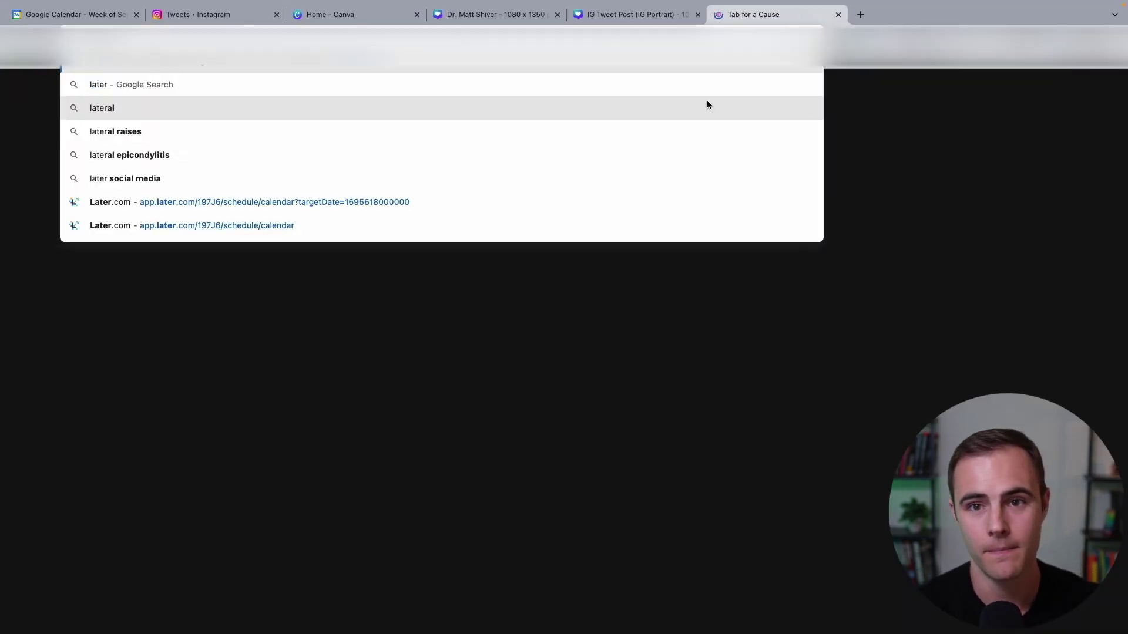
key(Return)
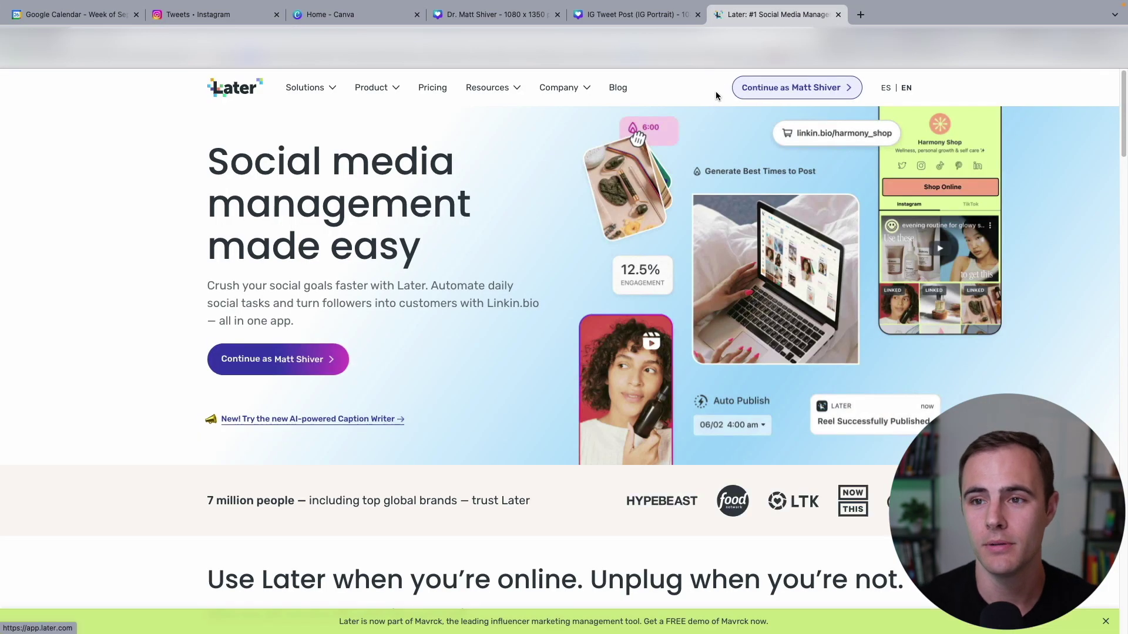
click(716, 91)
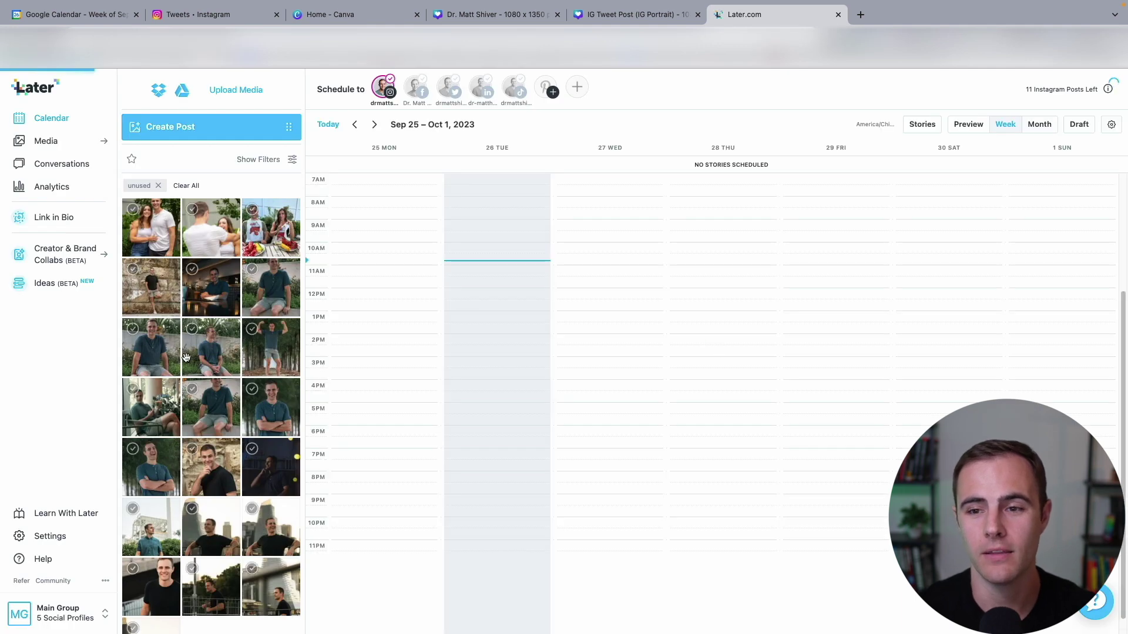
- Upload 7AFF698E-629D-4F45-9FAC-D203B6FB1AAE.png from Downloads to the media library and place it on the calendar at 2023/09/26 12:45 pm
scroll(194, 299, down, 2)
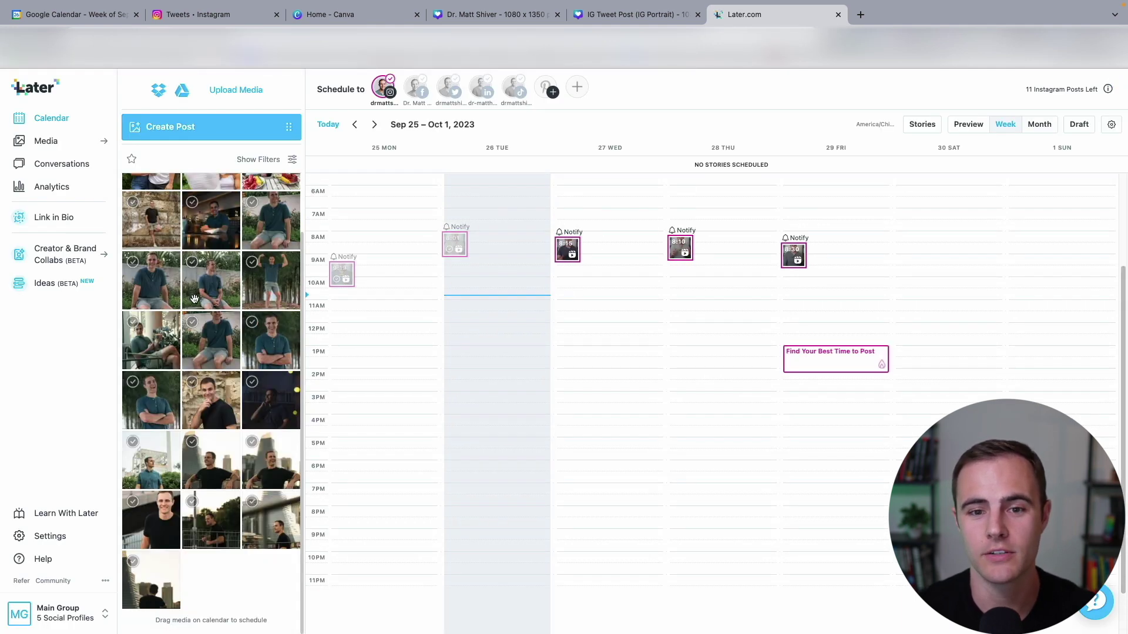
click(256, 139)
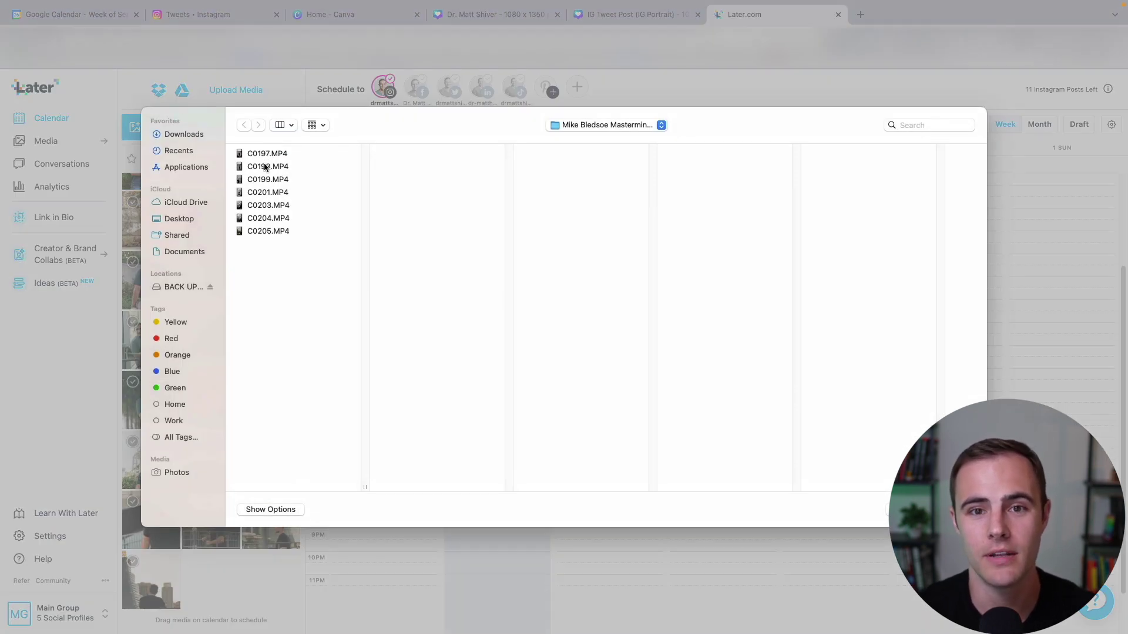
click(184, 134)
click(280, 180)
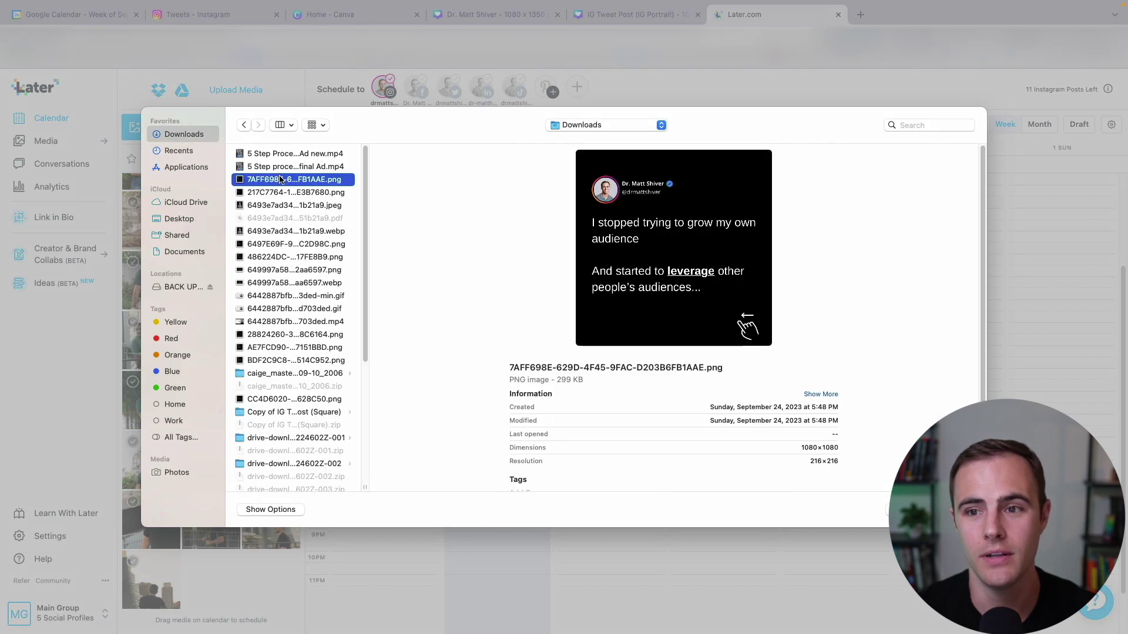
key(Return)
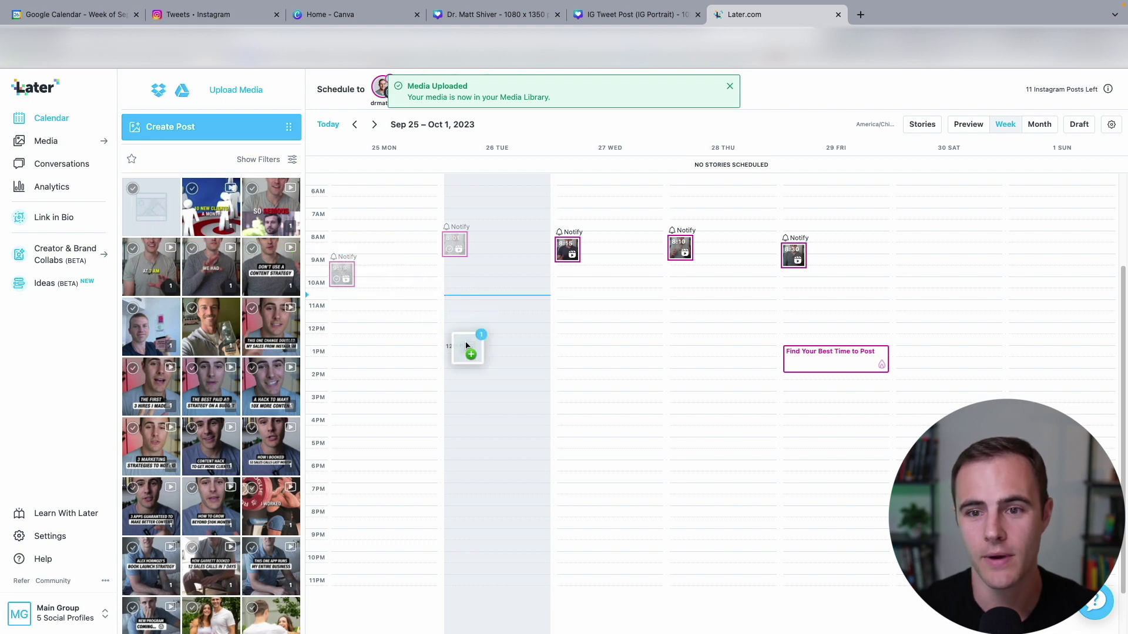
click(385, 402)
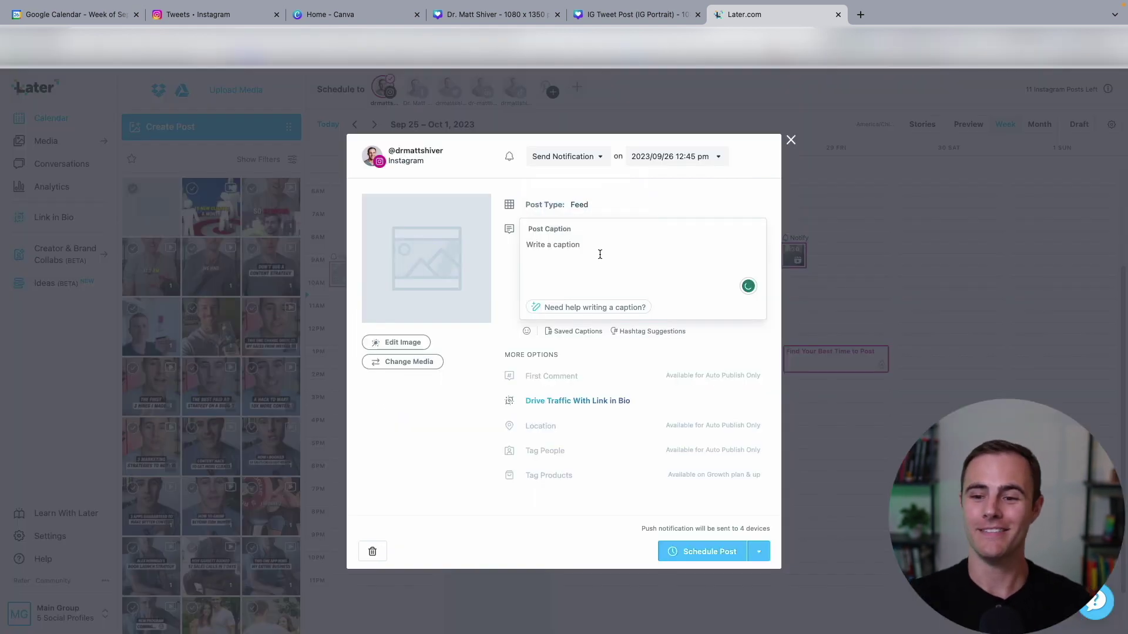